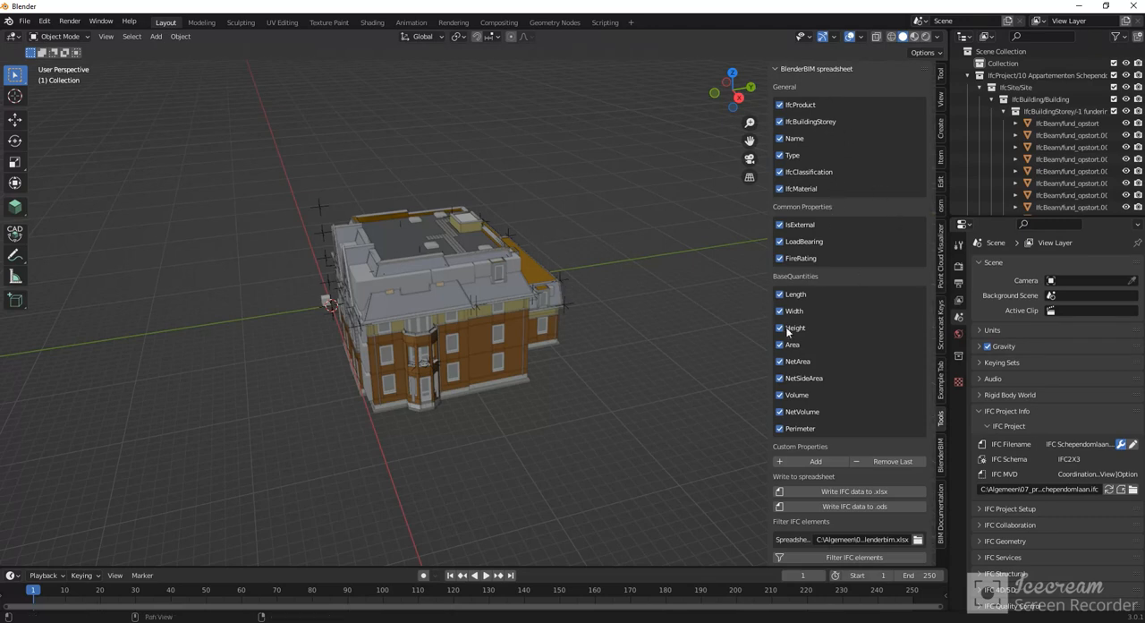
# - Add a custom property field to the spreadsheet export settings and remove it again
pyautogui.scroll(2, 513, 384)
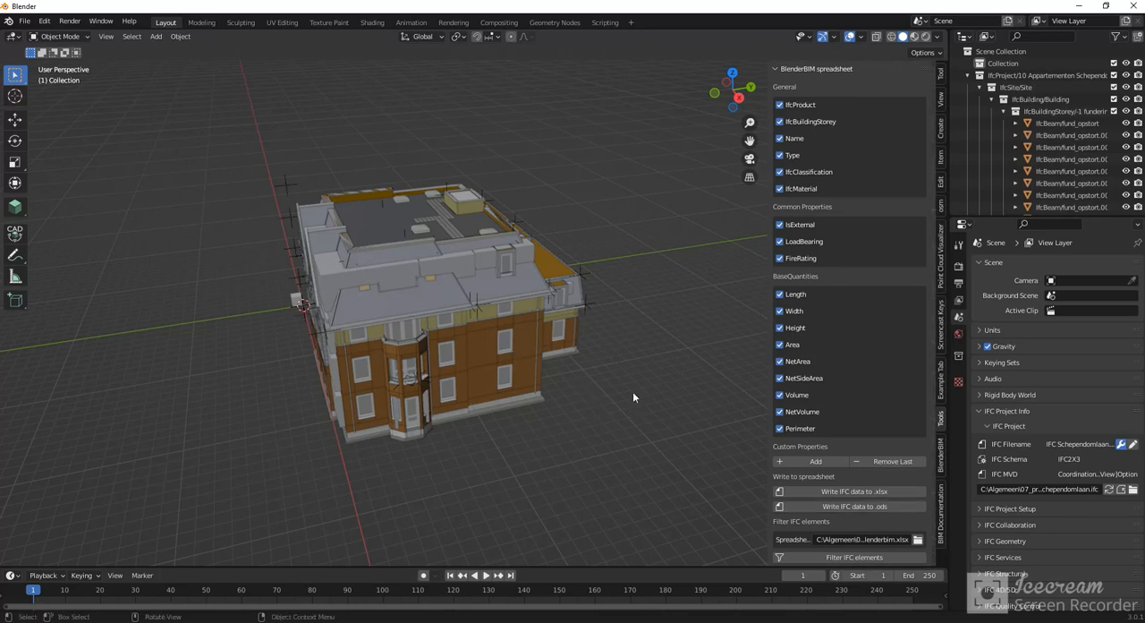
pyautogui.moveTo(567, 360); pyautogui.dragTo(627, 362, button='middle')
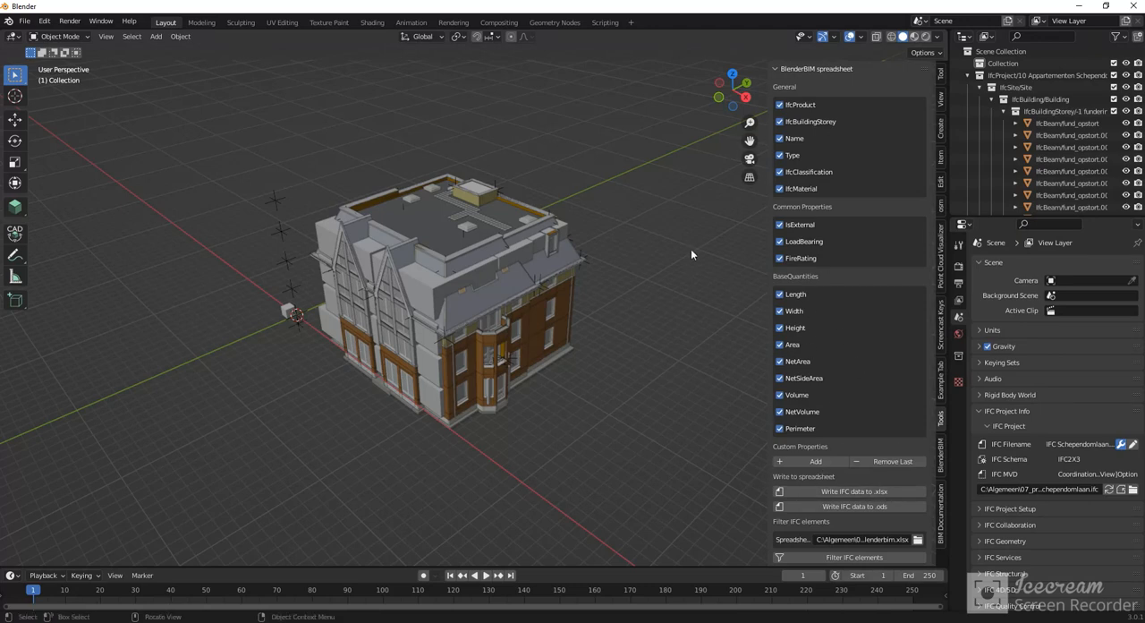
pyautogui.click(810, 461)
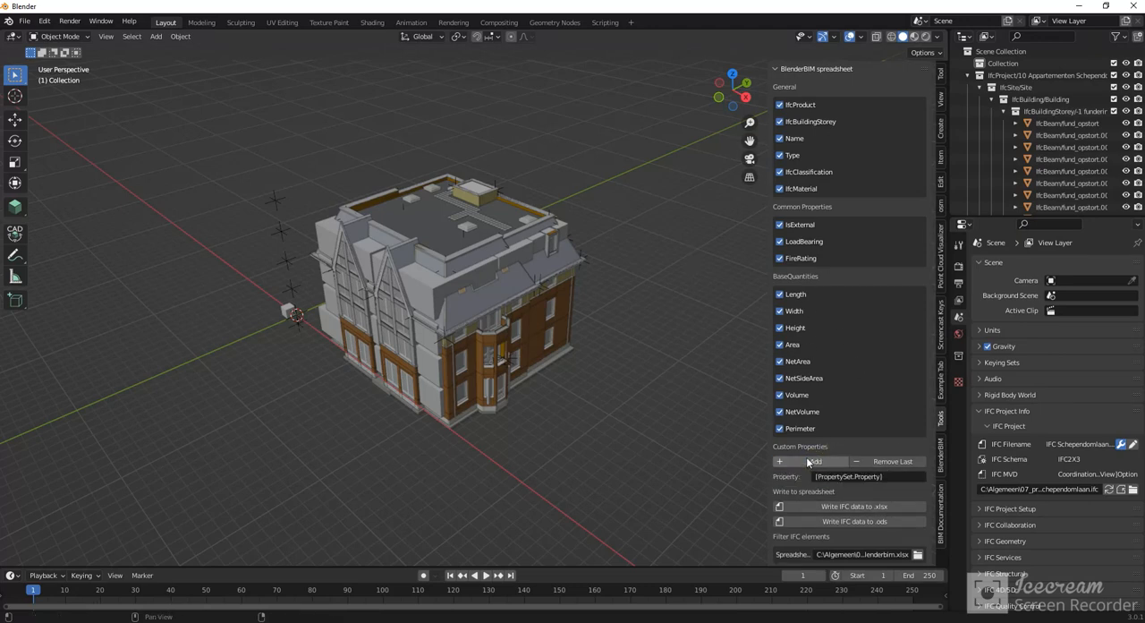
pyautogui.click(881, 464)
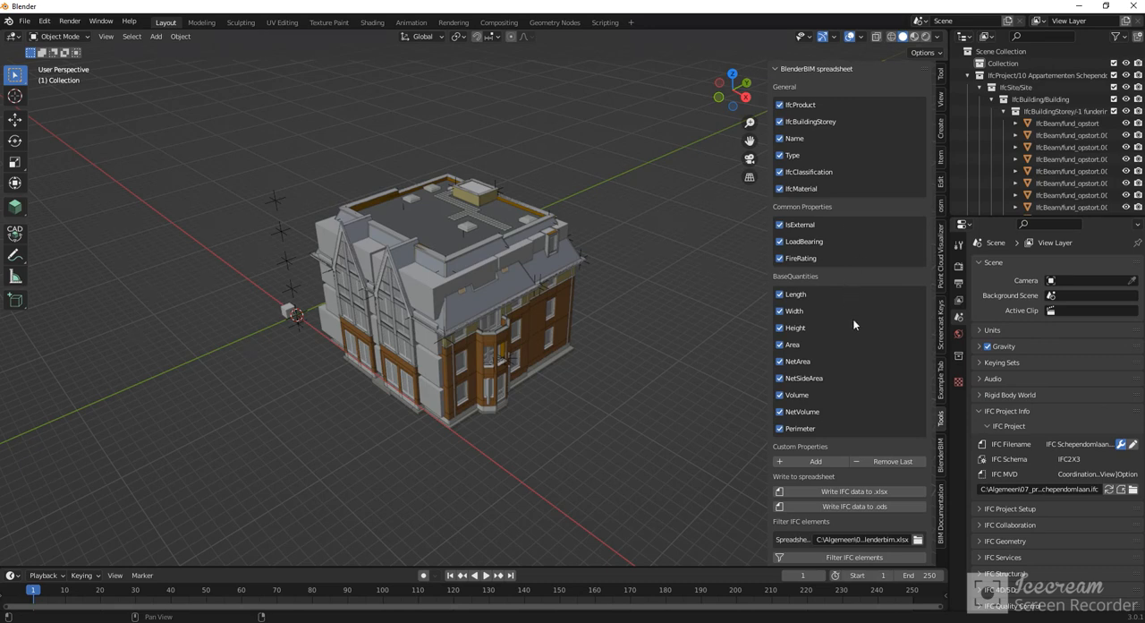
# - Exclude all BaseQuantities from Length to Perimeter, close the old workbook, and write the IFC data to an .xlsx spreadsheet
pyautogui.moveTo(784, 304); pyautogui.dragTo(783, 430)
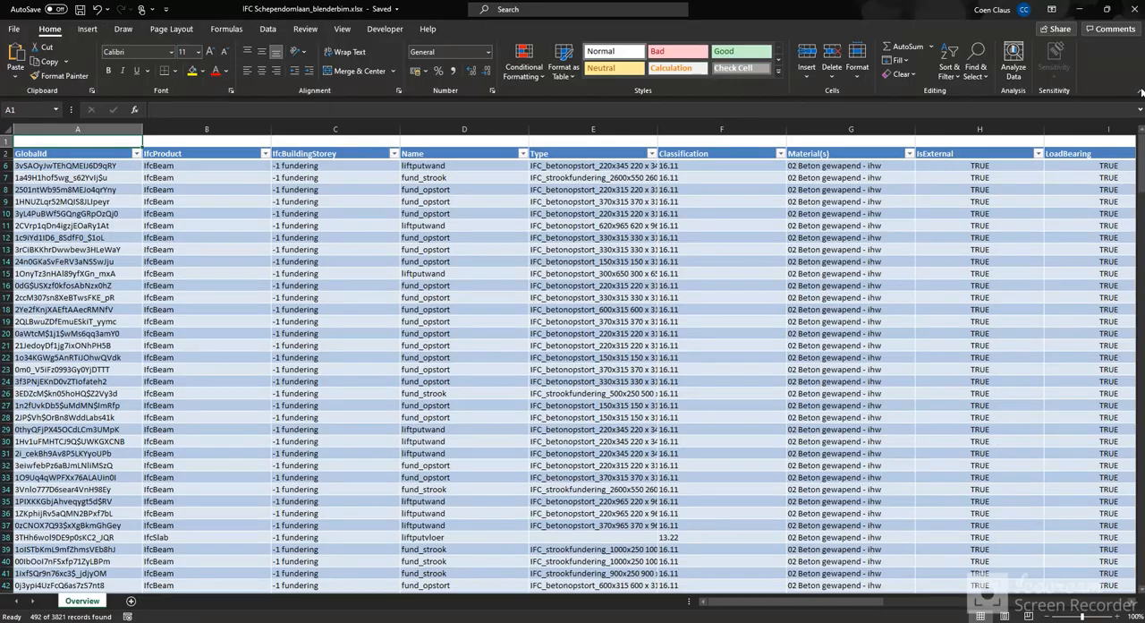
pyautogui.click(1132, 9)
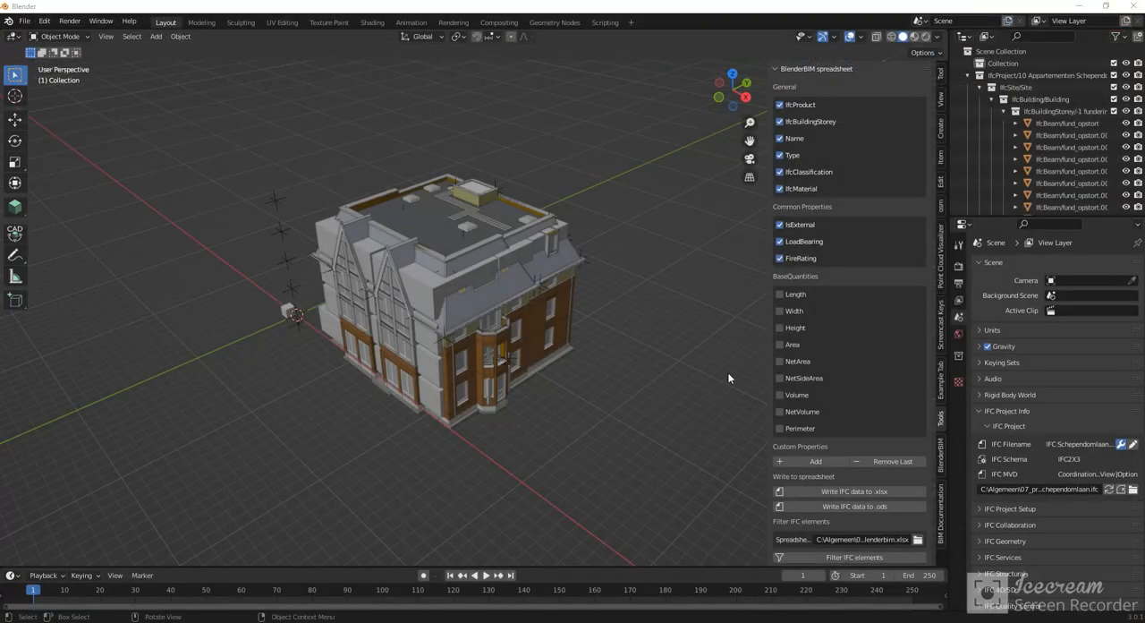
pyautogui.click(820, 492)
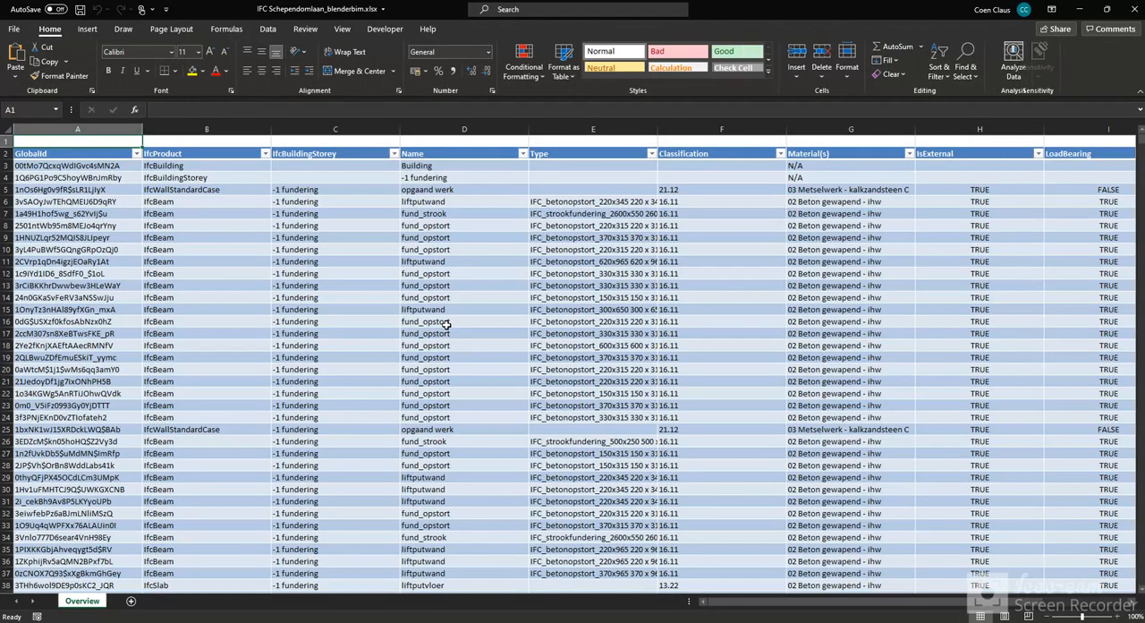
# - Filter the LoadBearing column of the exported table to show only TRUE
pyautogui.moveTo(739, 602); pyautogui.dragTo(876, 605)
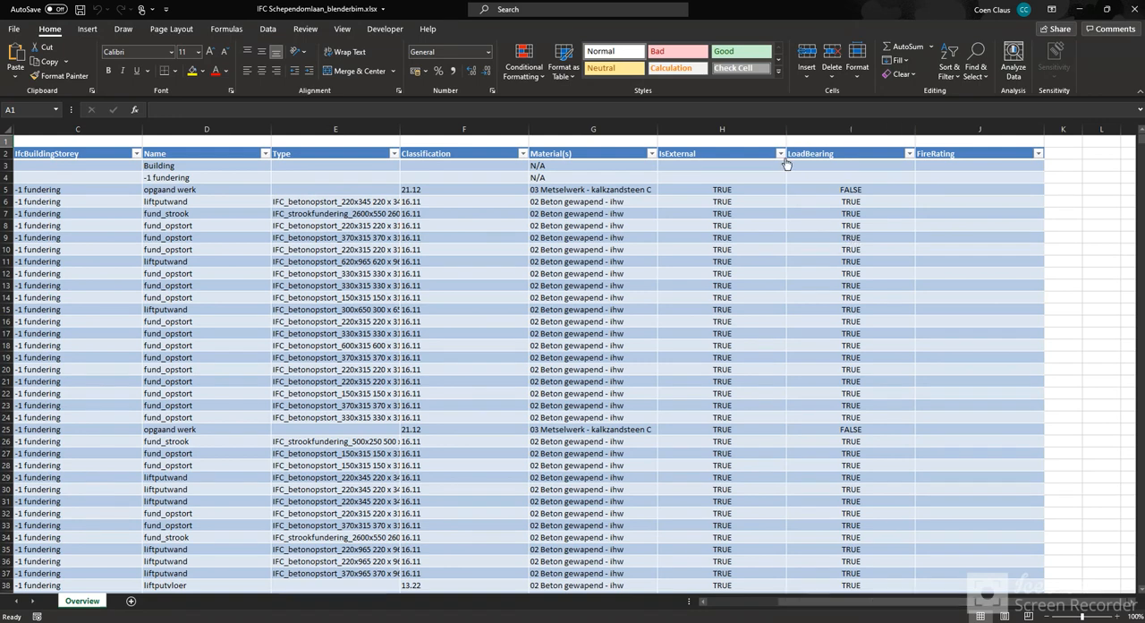
pyautogui.click(909, 154)
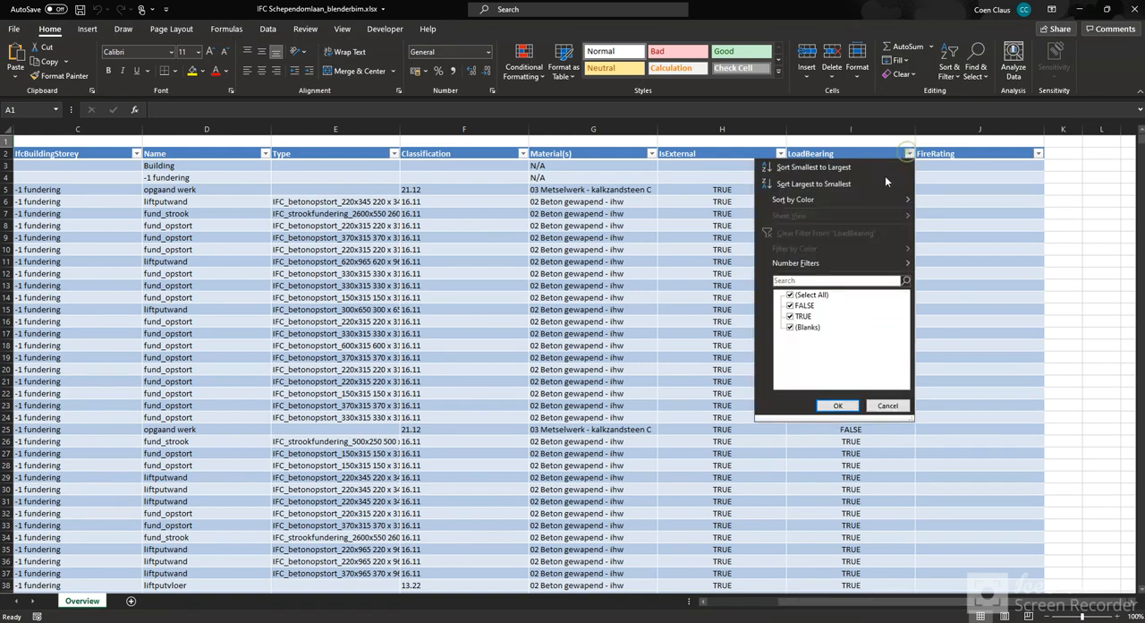
pyautogui.click(790, 294)
pyautogui.click(790, 316)
pyautogui.click(837, 406)
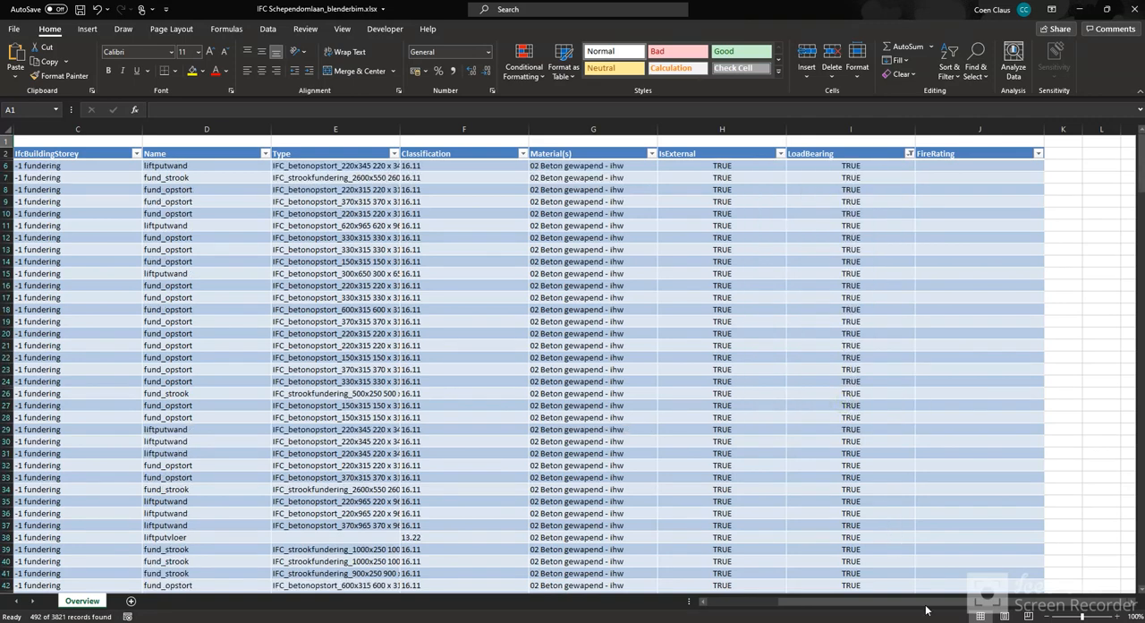
# - Filter the IfcBuildingStorey column to show only -1 fundering and save the workbook
pyautogui.moveTo(841, 604); pyautogui.dragTo(796, 601)
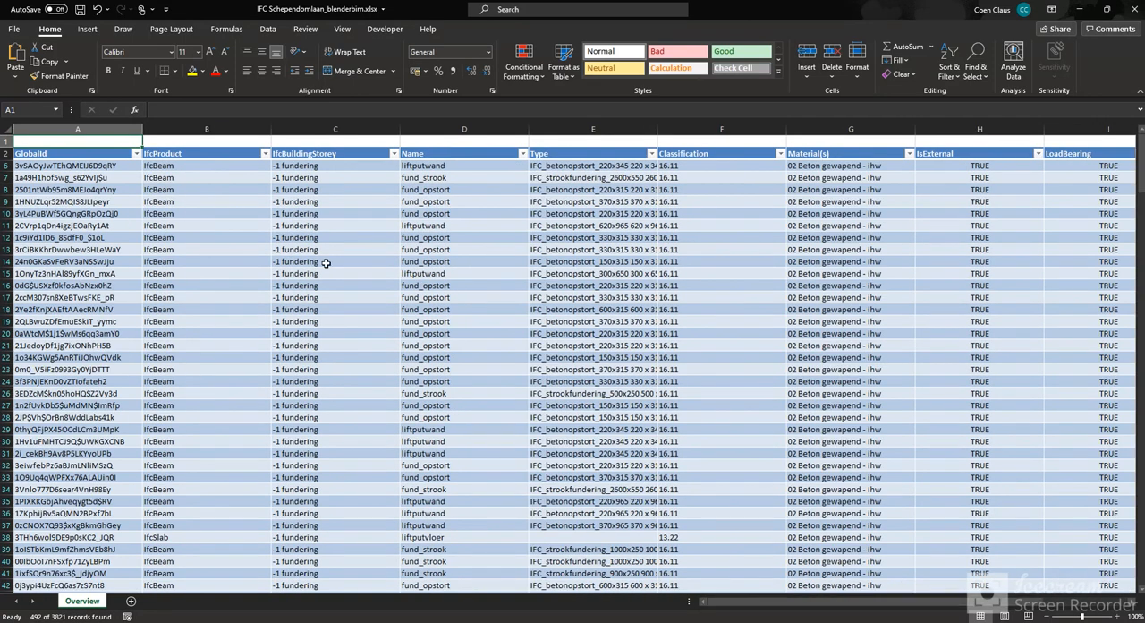
pyautogui.click(393, 156)
pyautogui.click(286, 295)
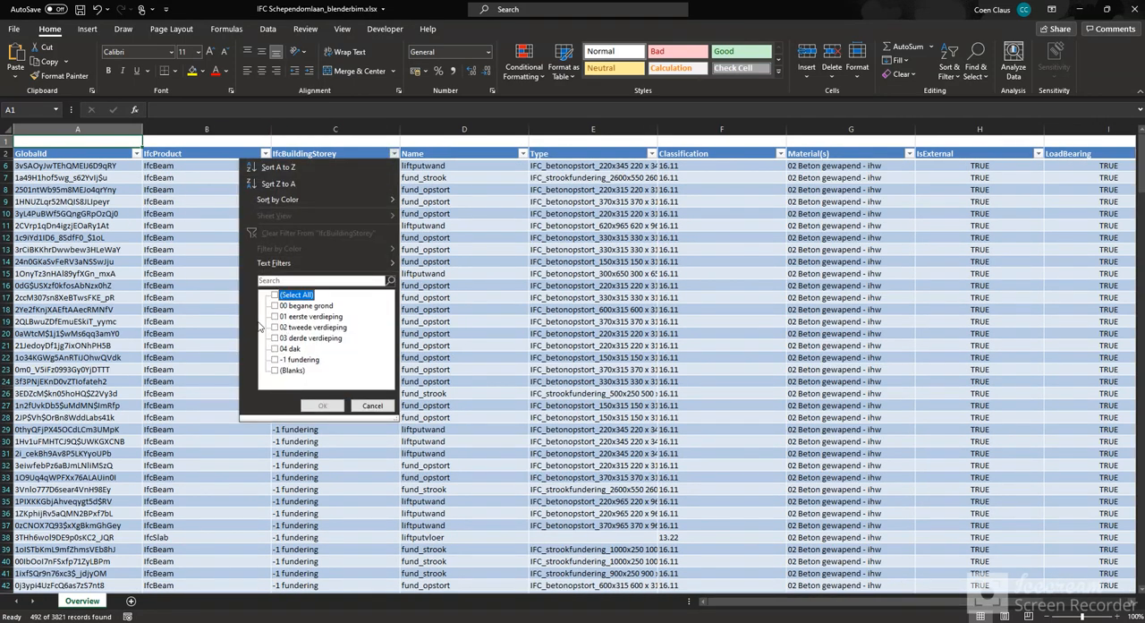
pyautogui.click(276, 359)
pyautogui.click(322, 405)
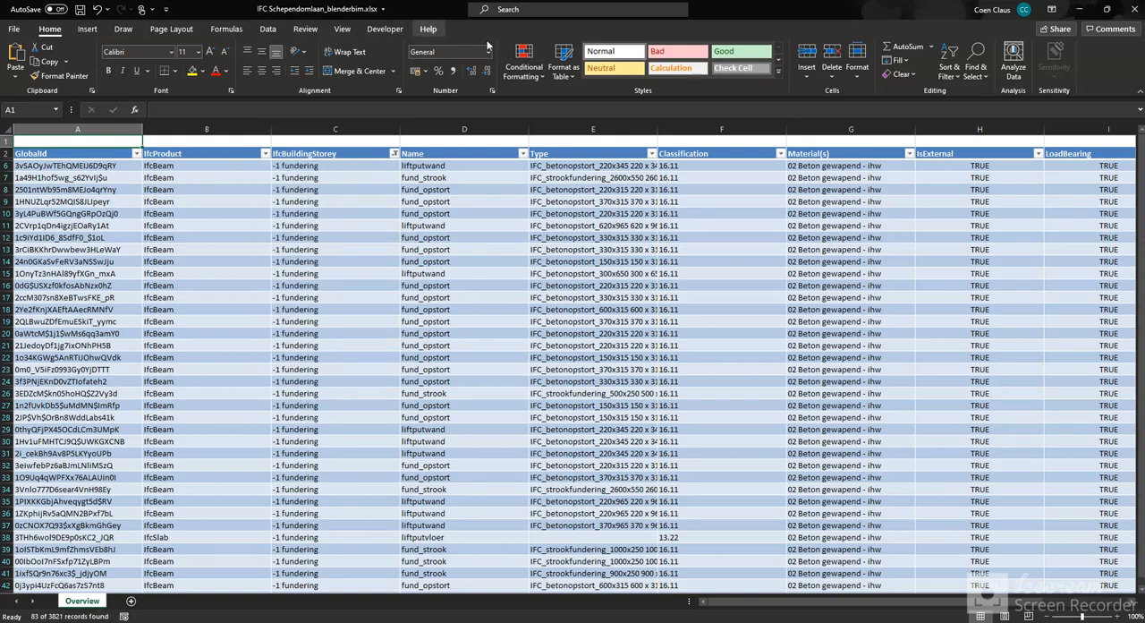
pyautogui.click(79, 9)
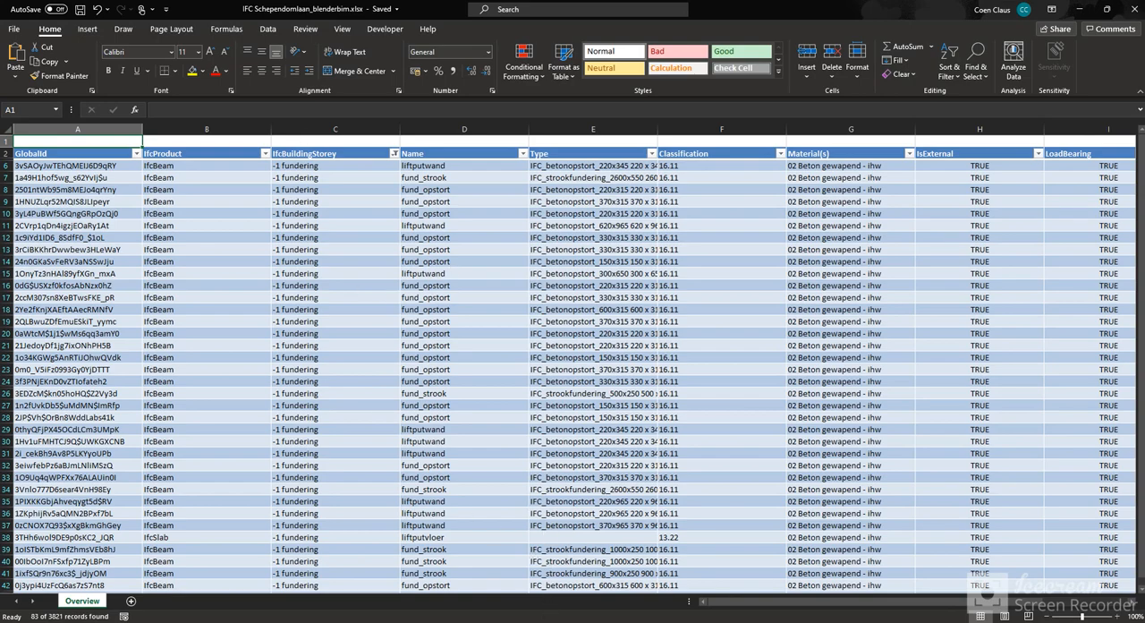
# - Switch to Blender, filter the IFC elements by the saved spreadsheet, and select the long foundation strip along the front edge
pyautogui.hotkey('alt', 'Tab')
pyautogui.scroll(-1, 819, 452)
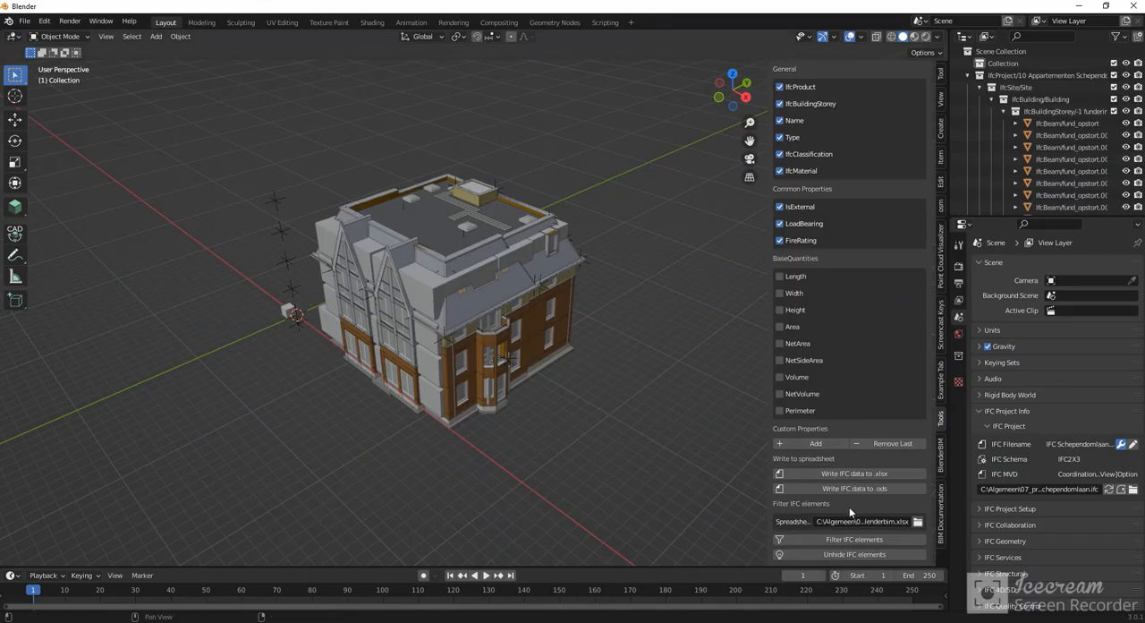
pyautogui.click(828, 538)
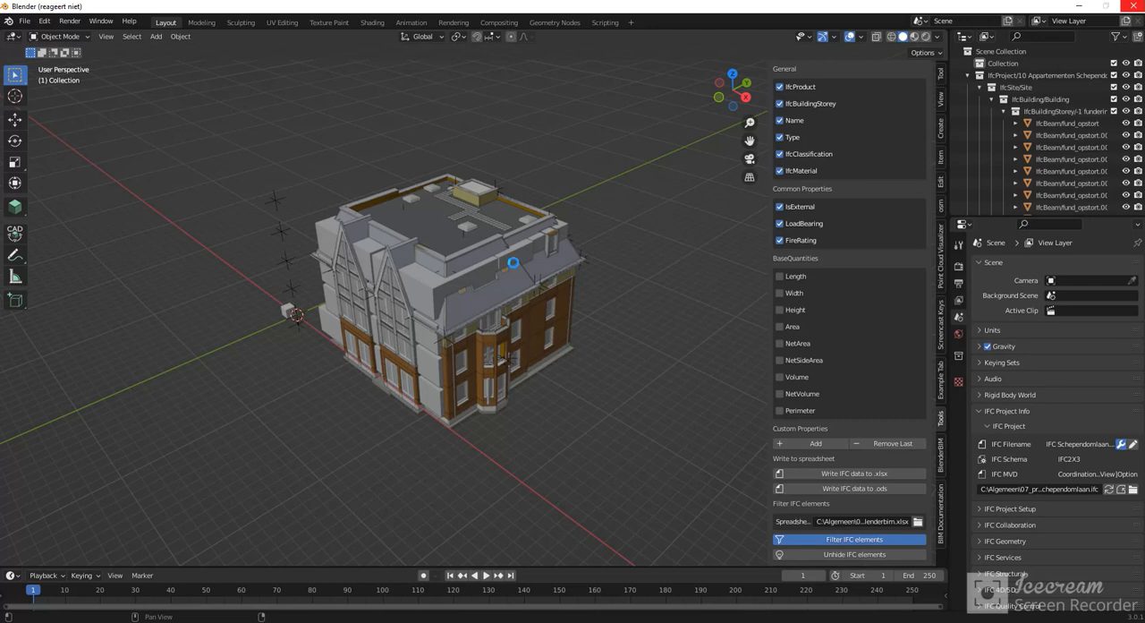
pyautogui.click(575, 359)
pyautogui.scroll(2, 453, 336)
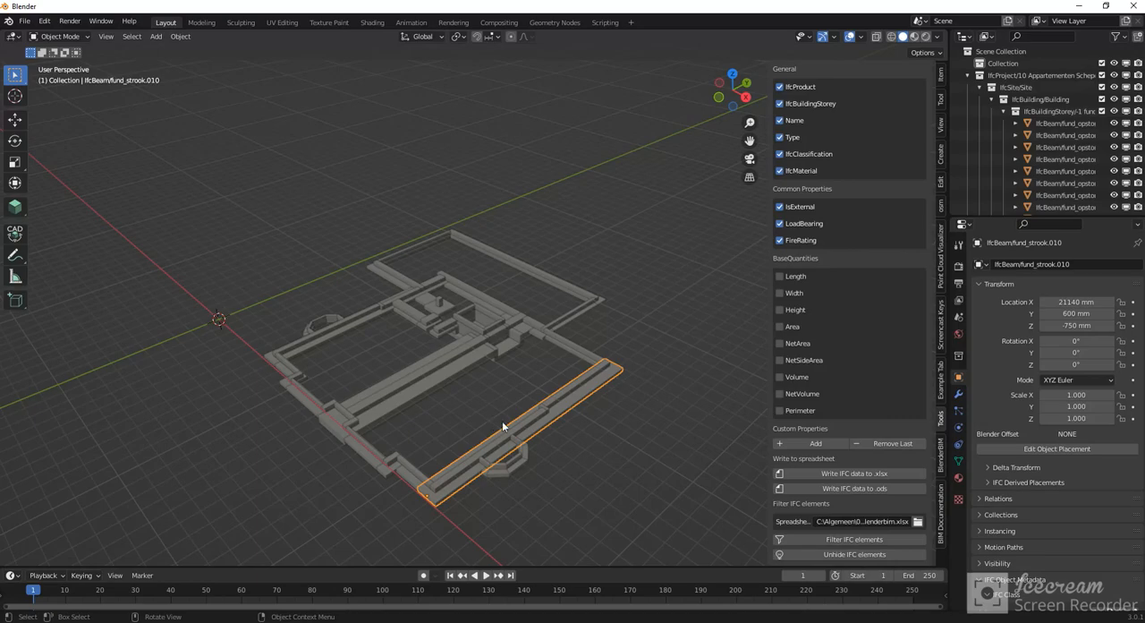
# - Switch to Excel and add the storey 00 begane grond to the IfcBuildingStorey filter
pyautogui.click(602, 622)
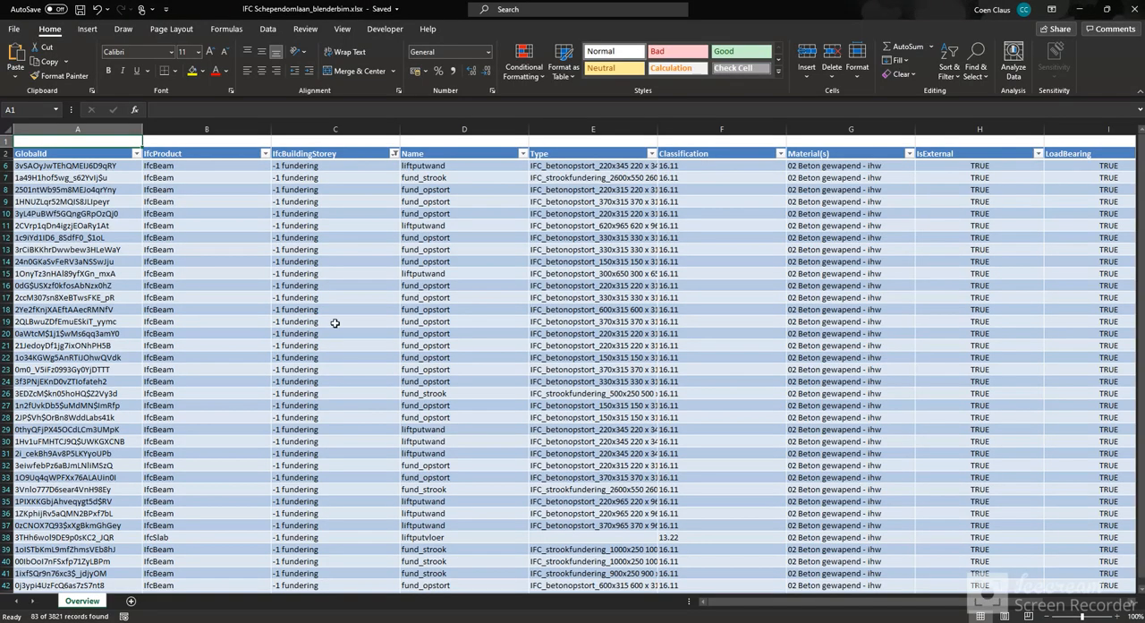
pyautogui.click(394, 154)
pyautogui.click(275, 305)
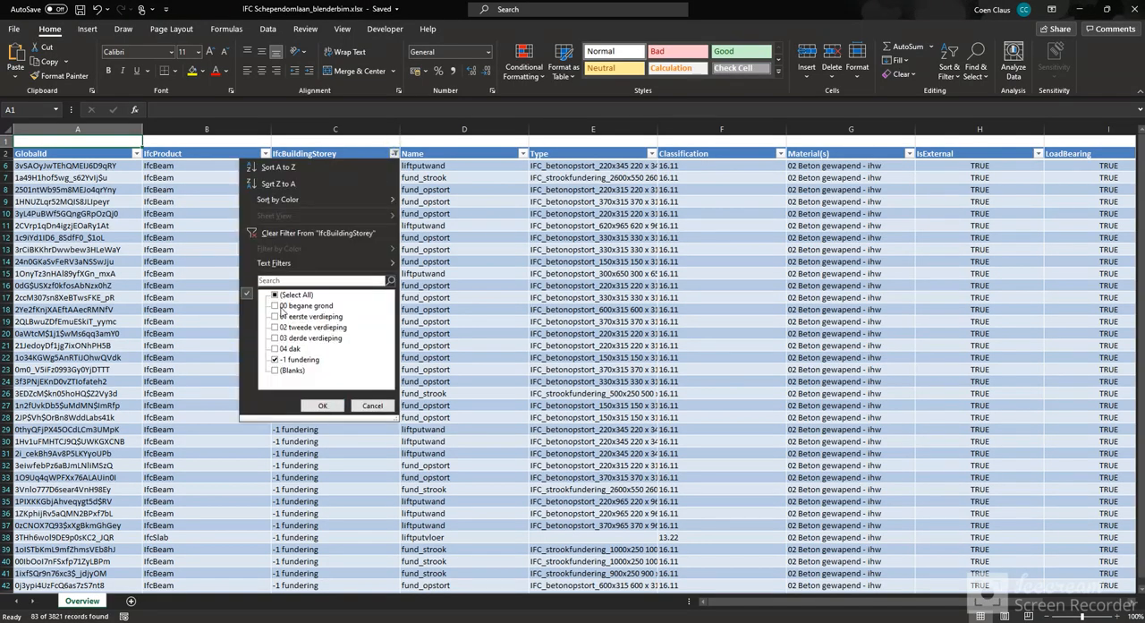
pyautogui.click(323, 407)
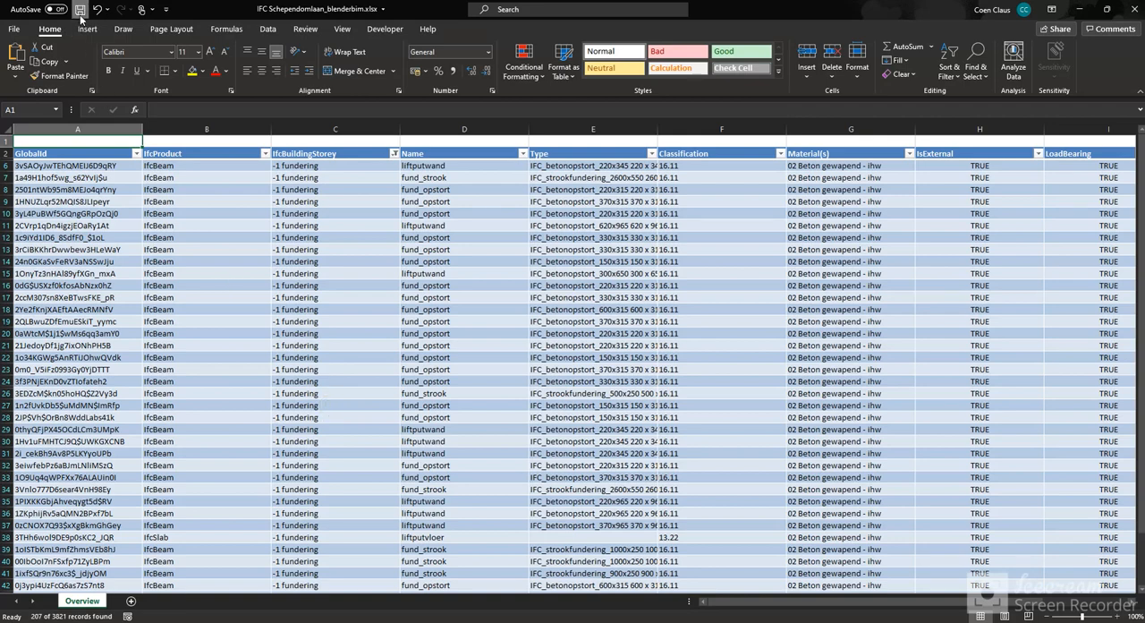
# - Switch to Blender, filter the IFC elements by the updated spreadsheet, and deselect all elements
pyautogui.hotkey('alt', 'Tab')
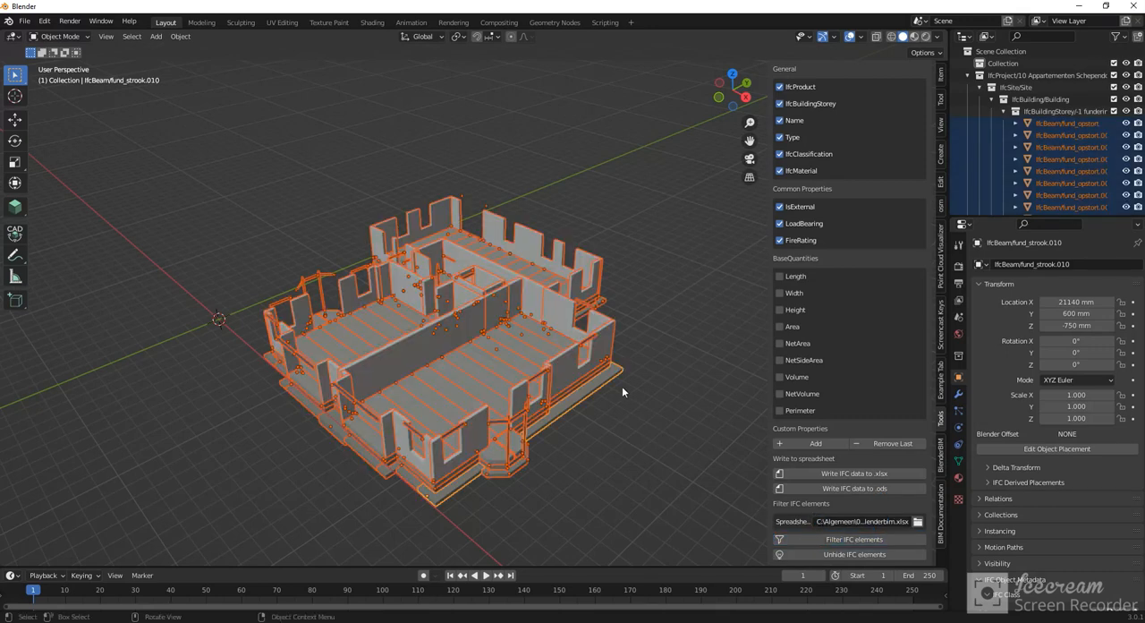
pyautogui.click(680, 432)
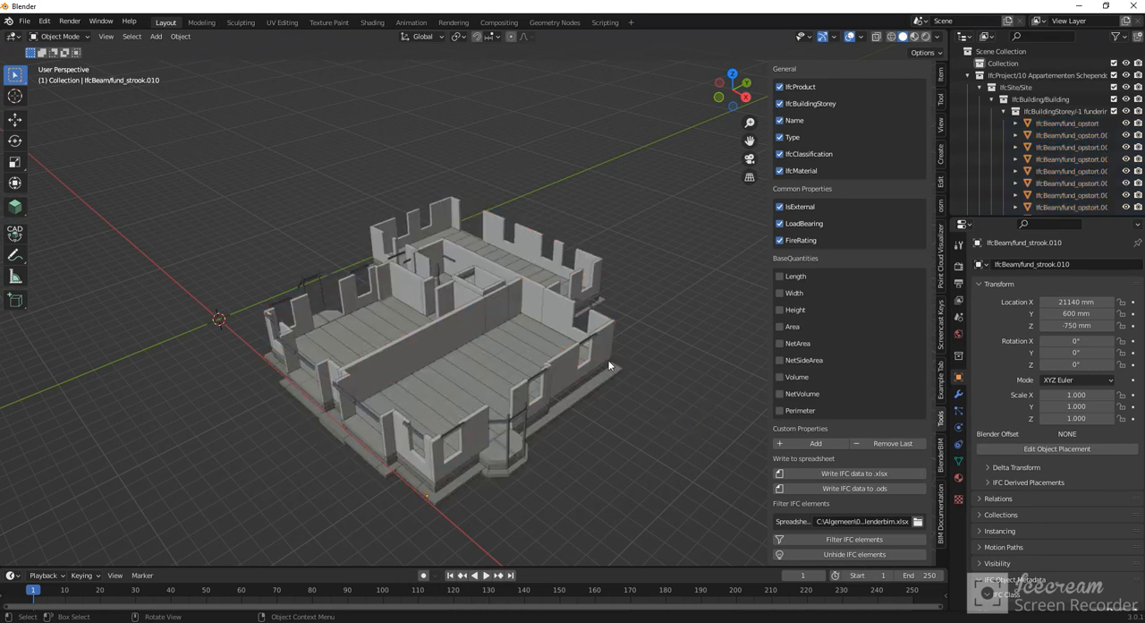
pyautogui.scroll(-2, 588, 349)
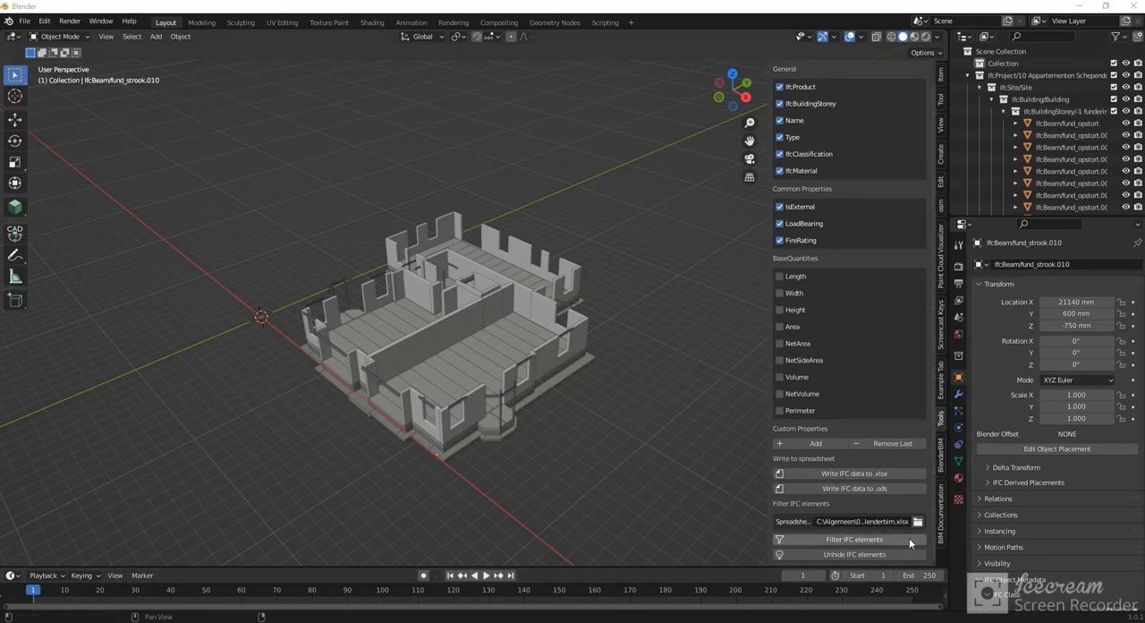
# - Close the Excel workbook, reopen it from Blender's spreadsheet filter settings, and examine its table
pyautogui.hotkey('alt', 'Tab')
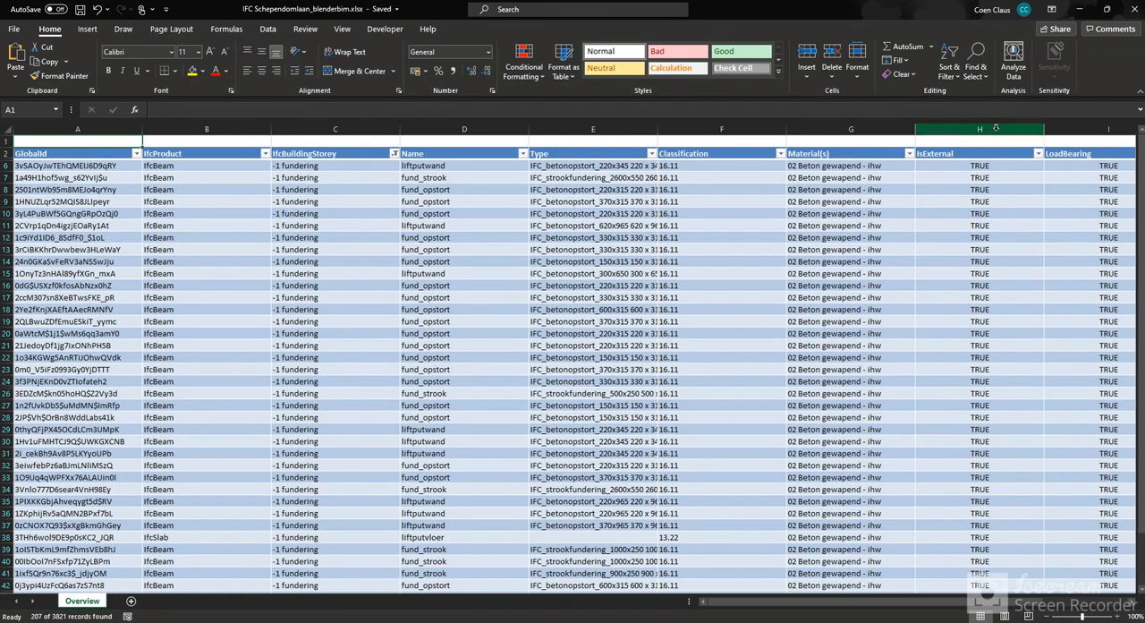
pyautogui.click(1132, 11)
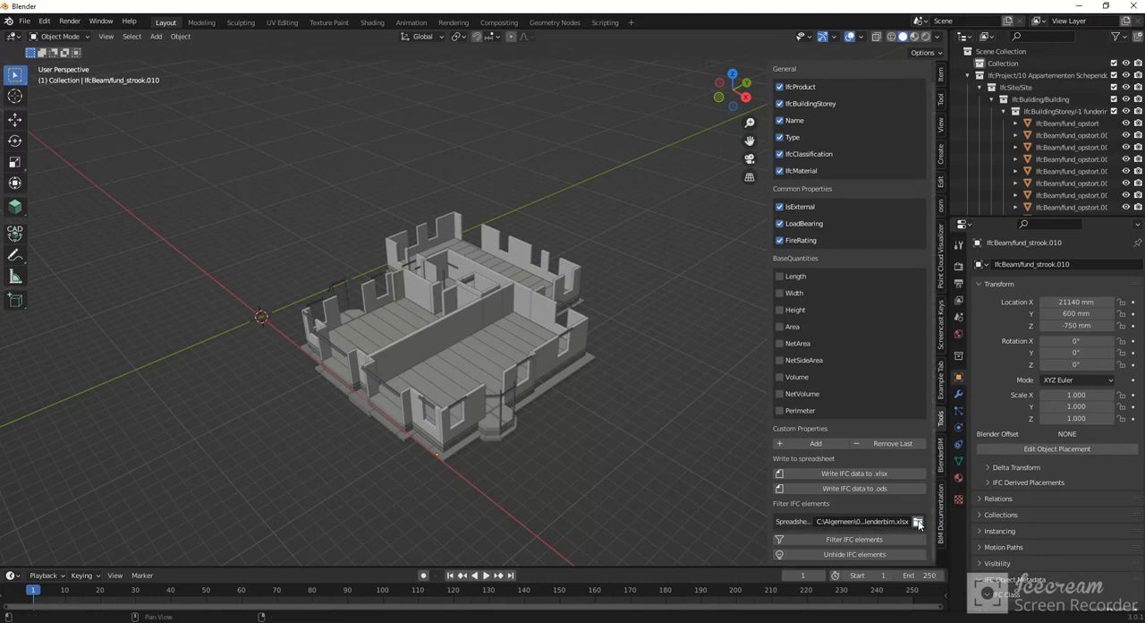
pyautogui.click(918, 522)
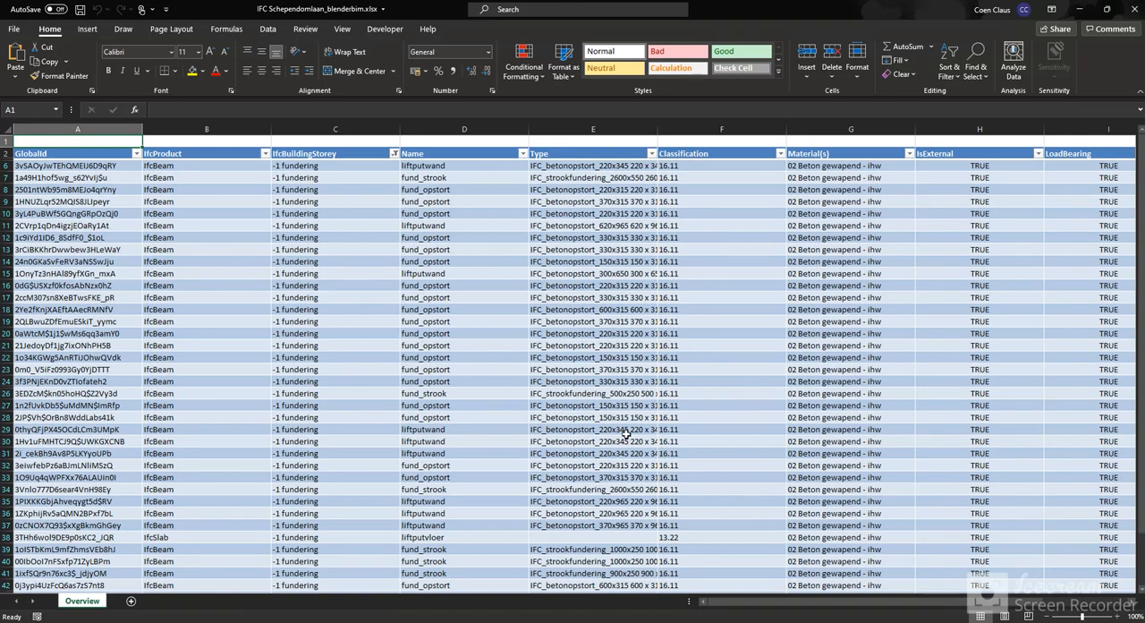
pyautogui.moveTo(761, 601); pyautogui.dragTo(700, 598)
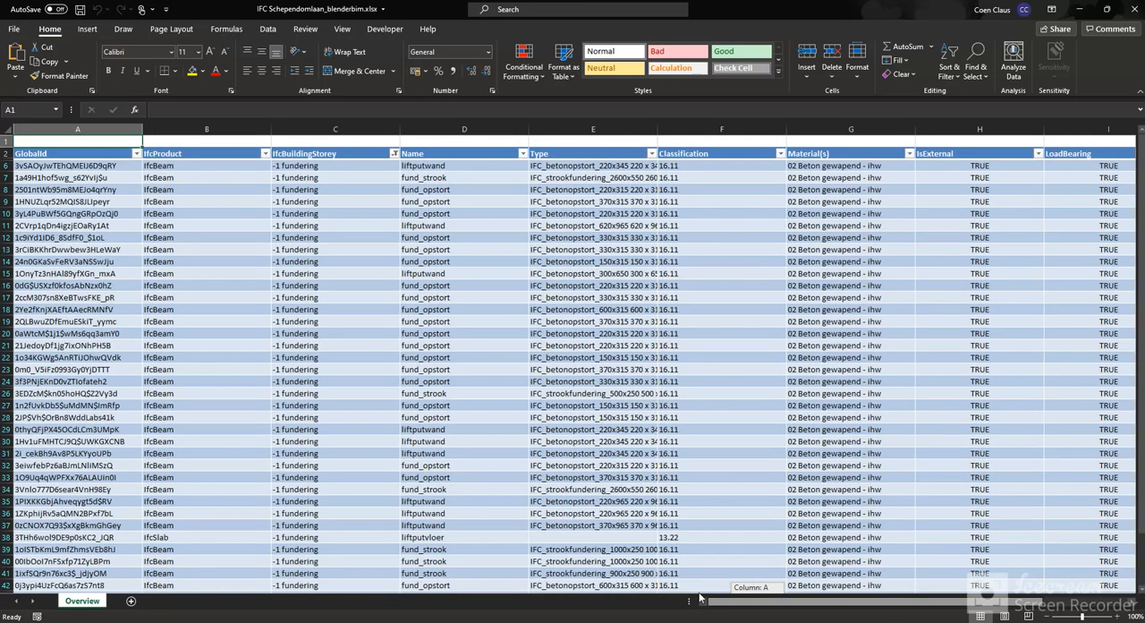
pyautogui.click(1086, 11)
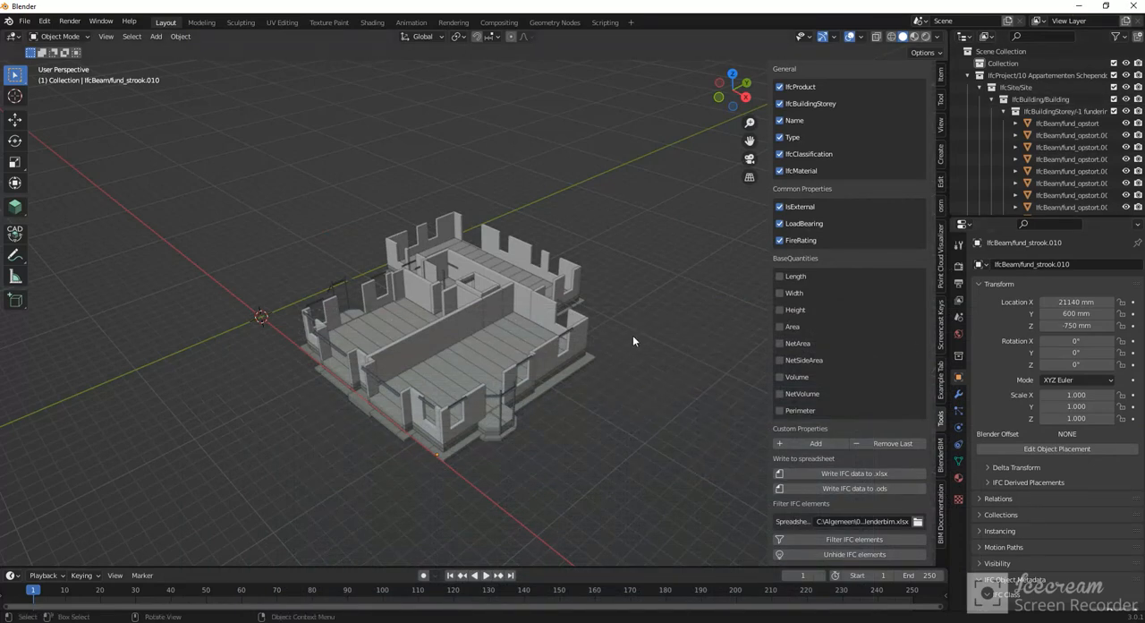
# - Close the reopened Excel workbook and write the IFC data to an .ods spreadsheet from Blender
pyautogui.hotkey('alt', 'Tab')
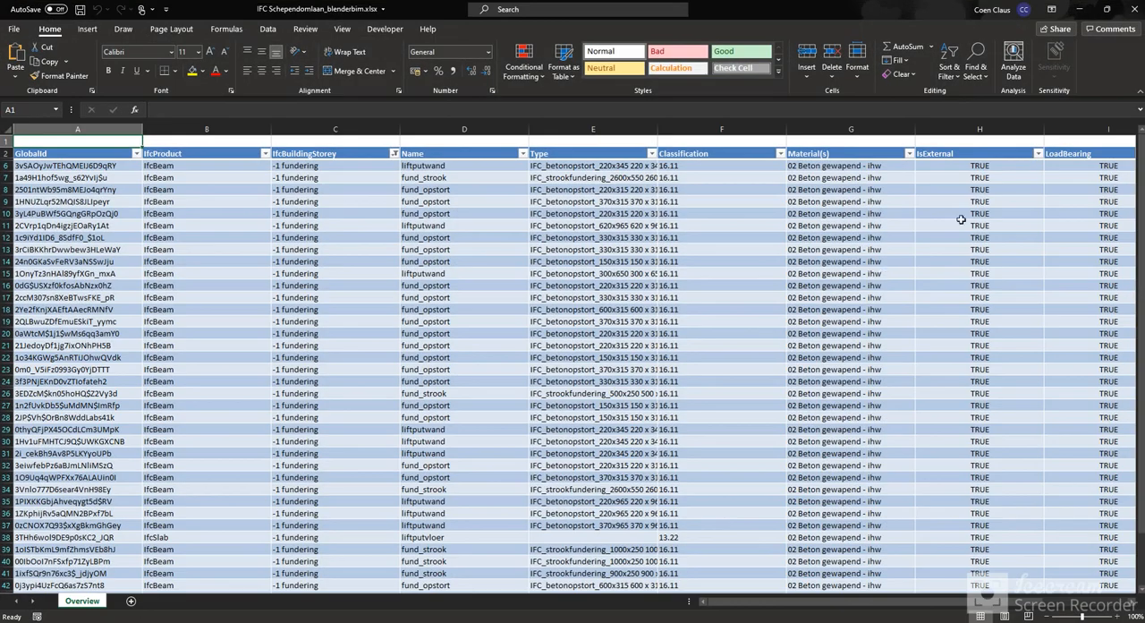
pyautogui.click(1134, 9)
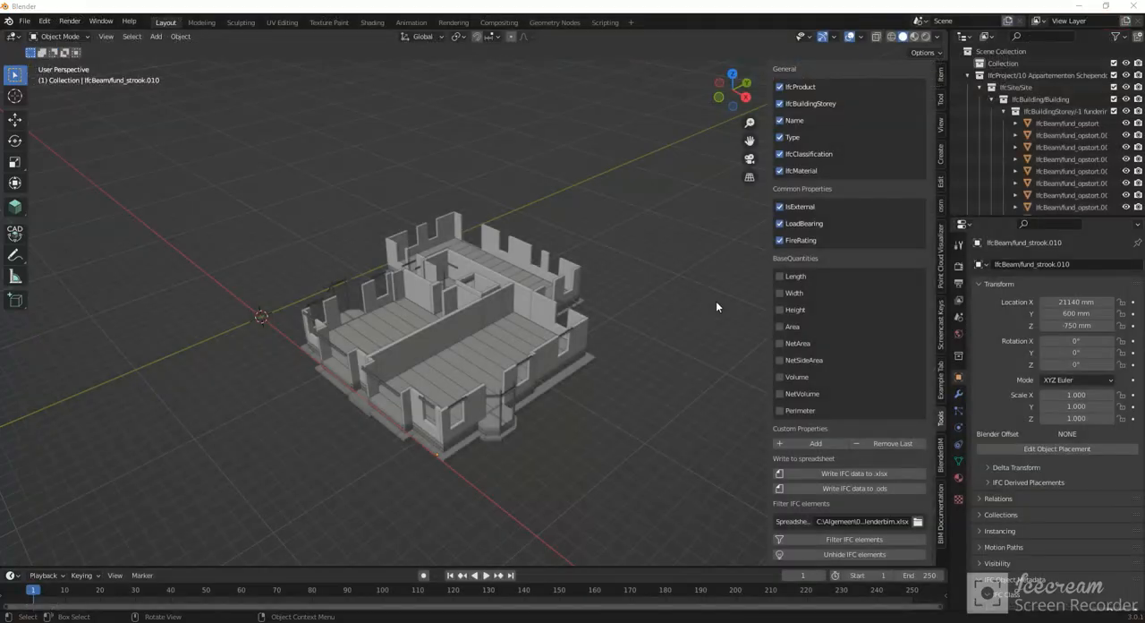
pyautogui.click(860, 492)
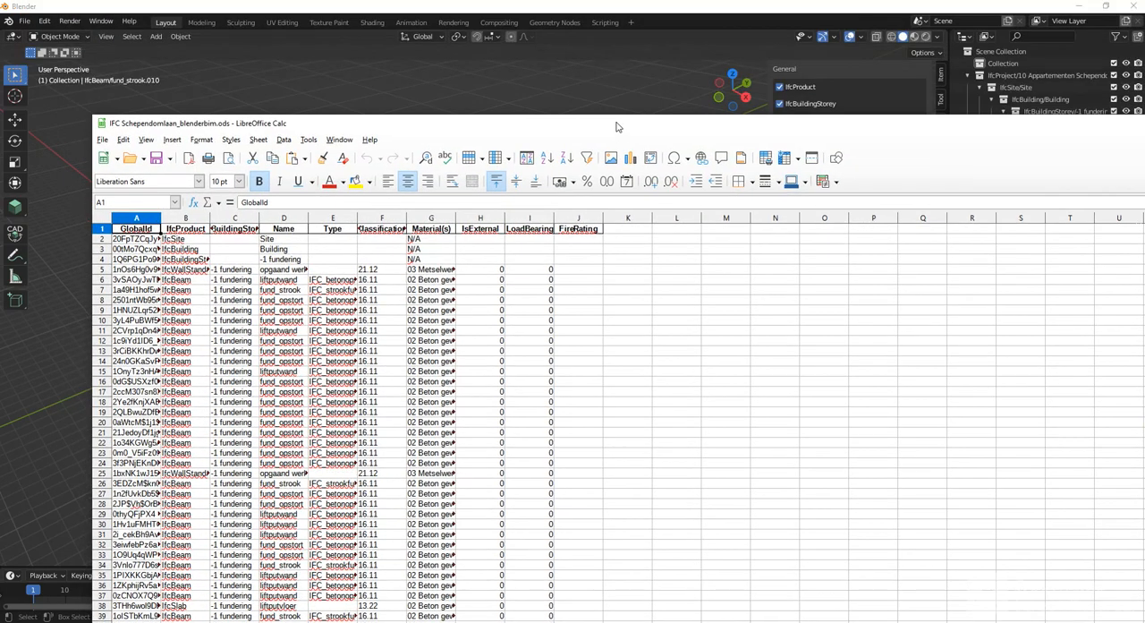
# - Maximize the exported .ods file in LibreOffice Calc, examine its IFC data columns, and close it
pyautogui.doubleClick(633, 128)
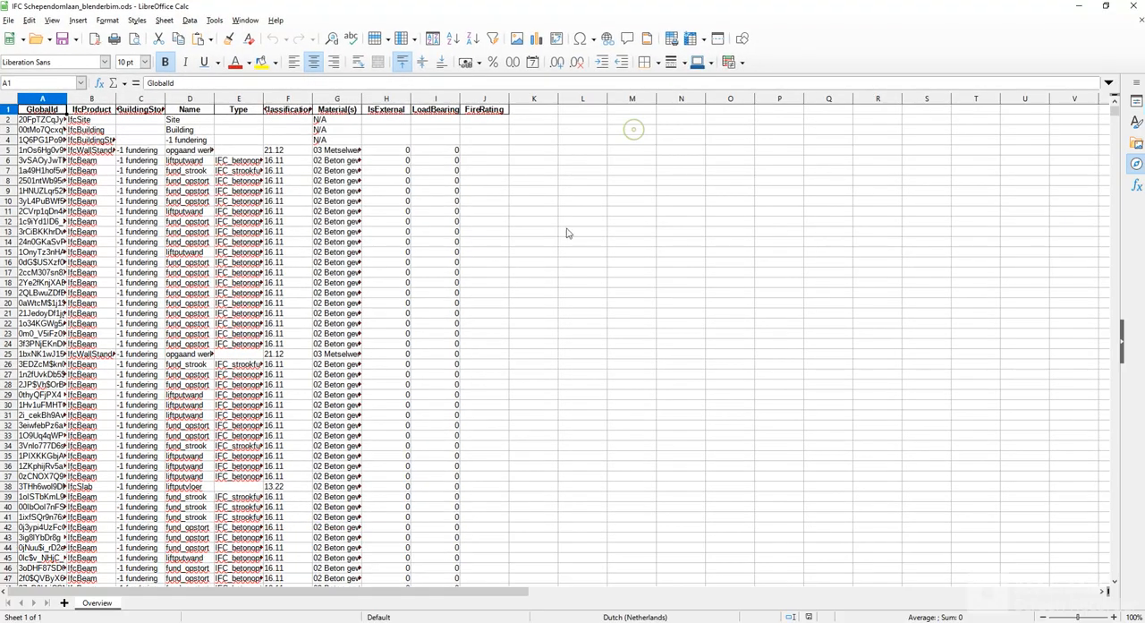
pyautogui.click(269, 262)
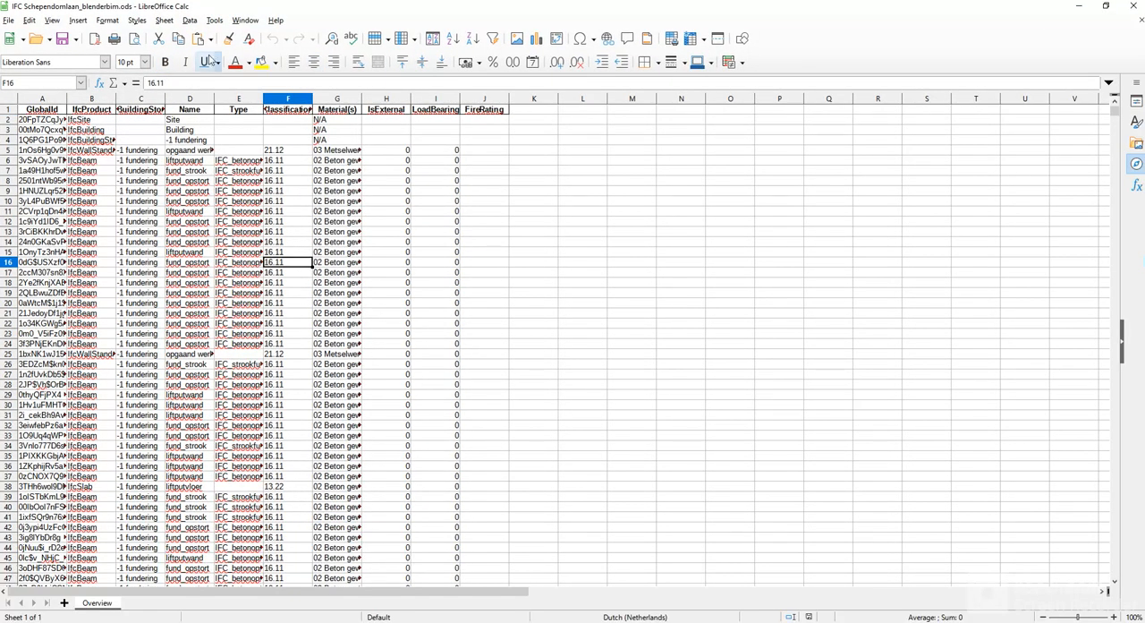
pyautogui.click(1133, 9)
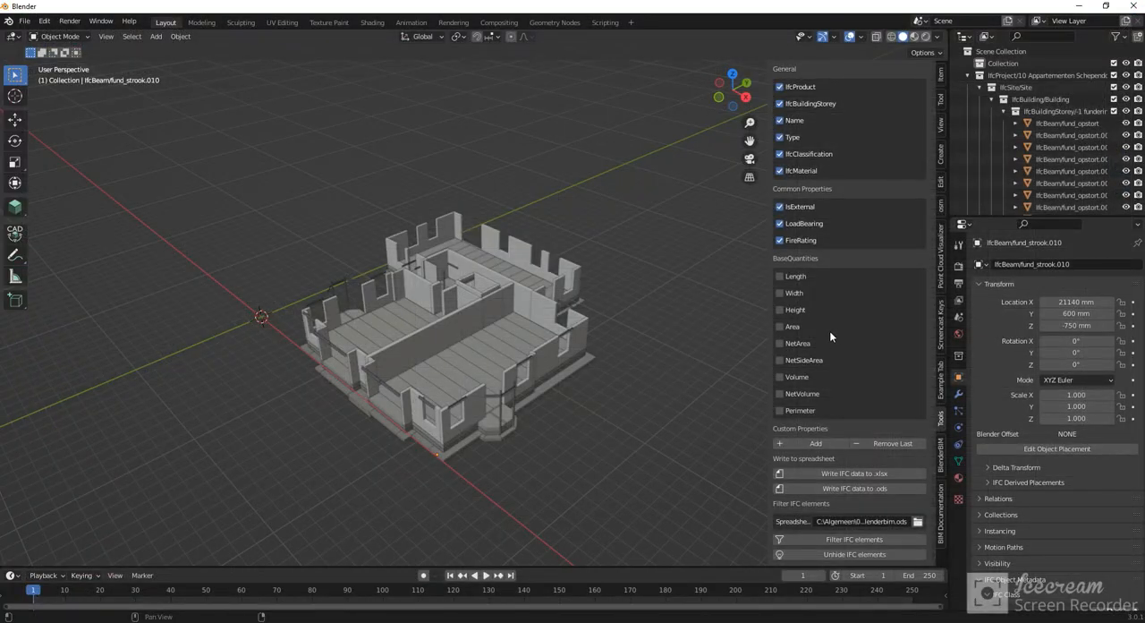
# - Unhide all filtered-out IFC elements in the Blender model
pyautogui.scroll(1, 808, 291)
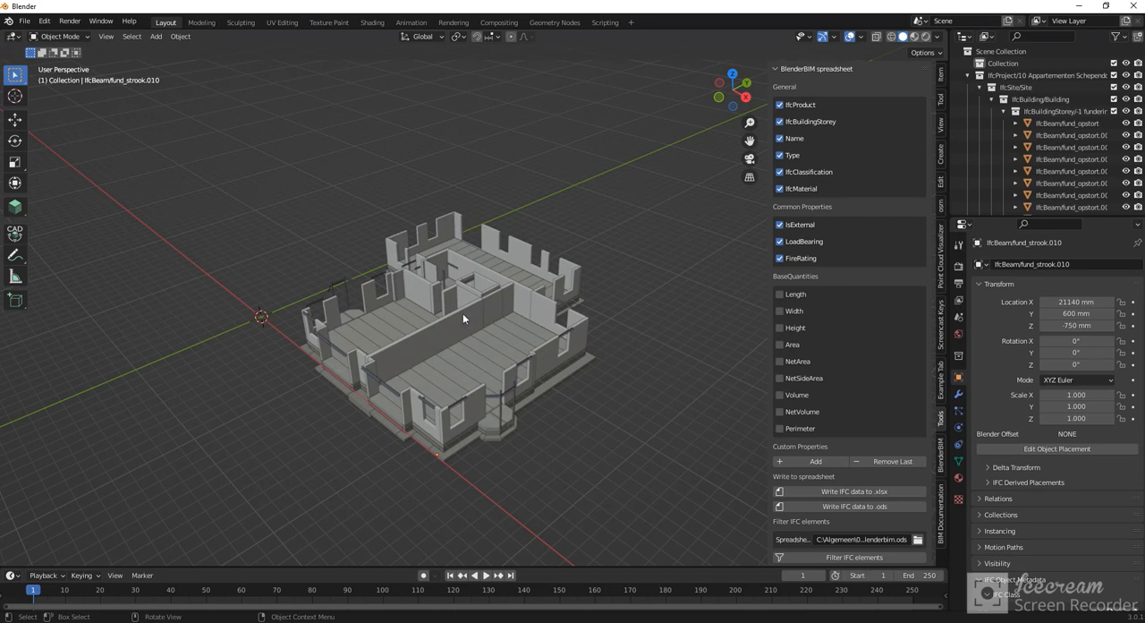
pyautogui.scroll(-1, 843, 414)
pyautogui.click(828, 554)
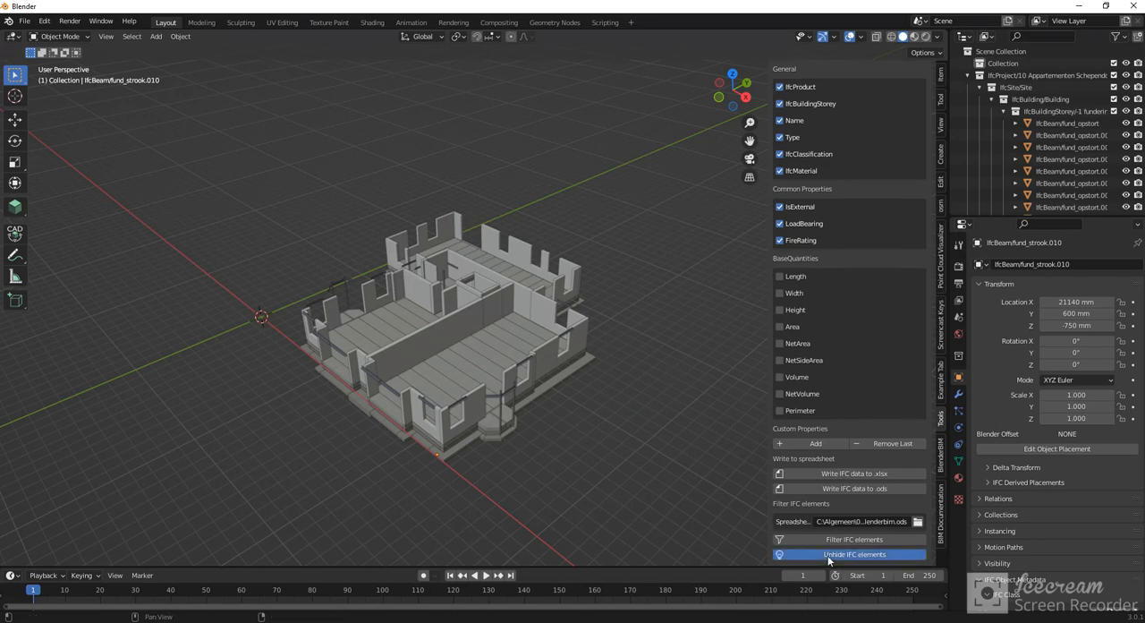